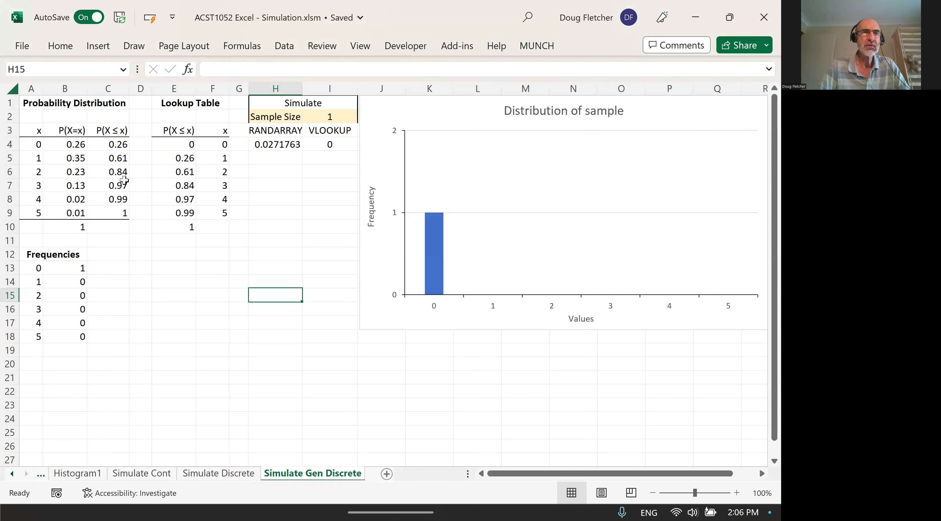
Examine the probabilities in A3:B9, their total in B10, and the cumulative probability formulas in C4:C6
drag(33, 133, 75, 212)
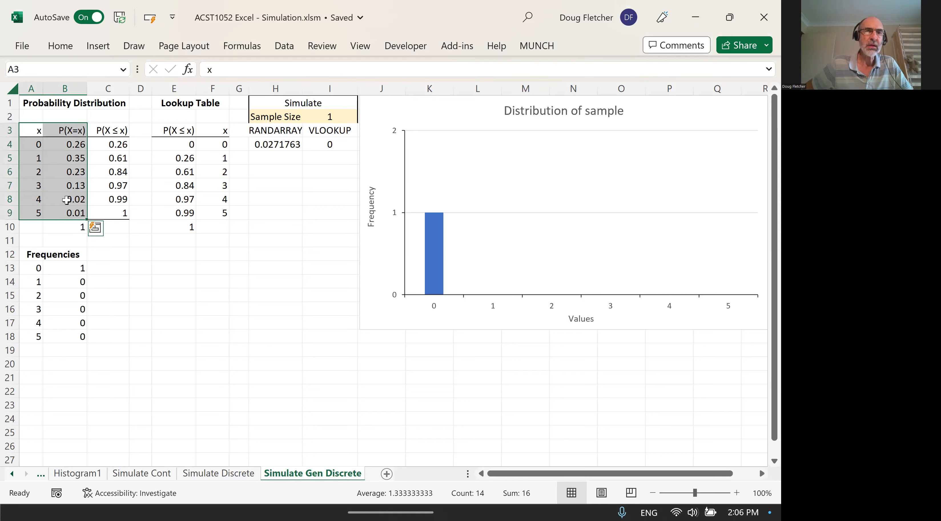
click(75, 227)
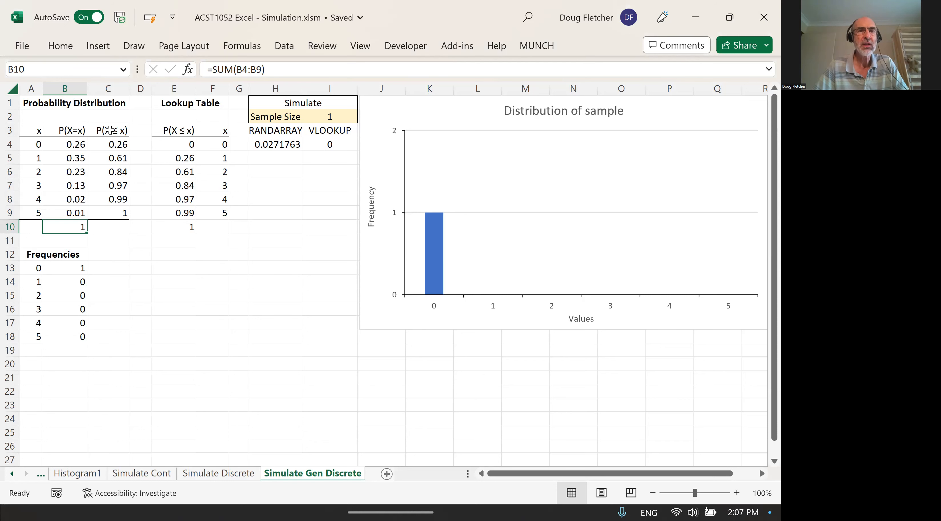
drag(110, 129, 113, 223)
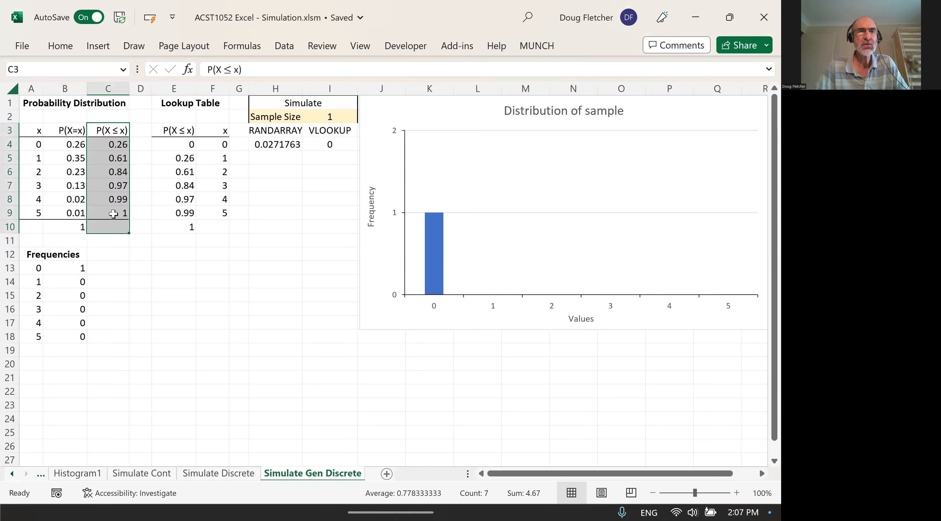
click(117, 145)
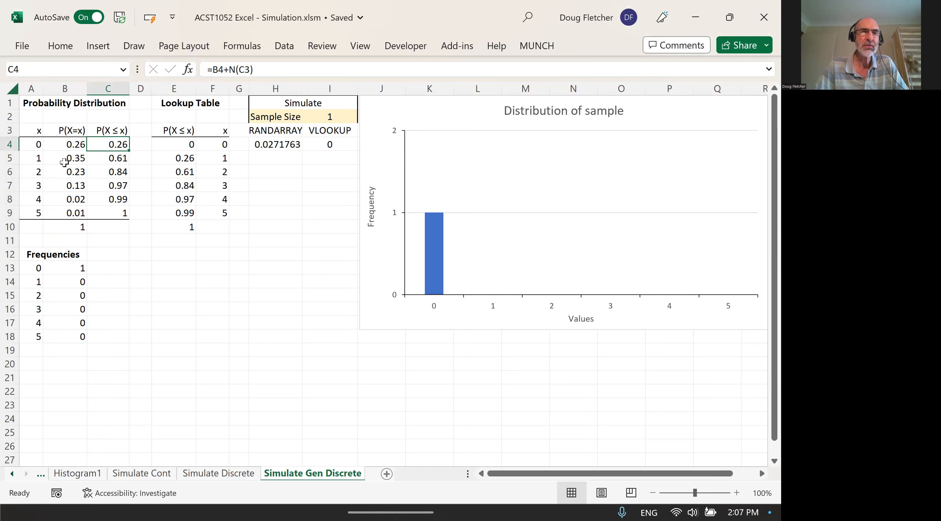
click(119, 158)
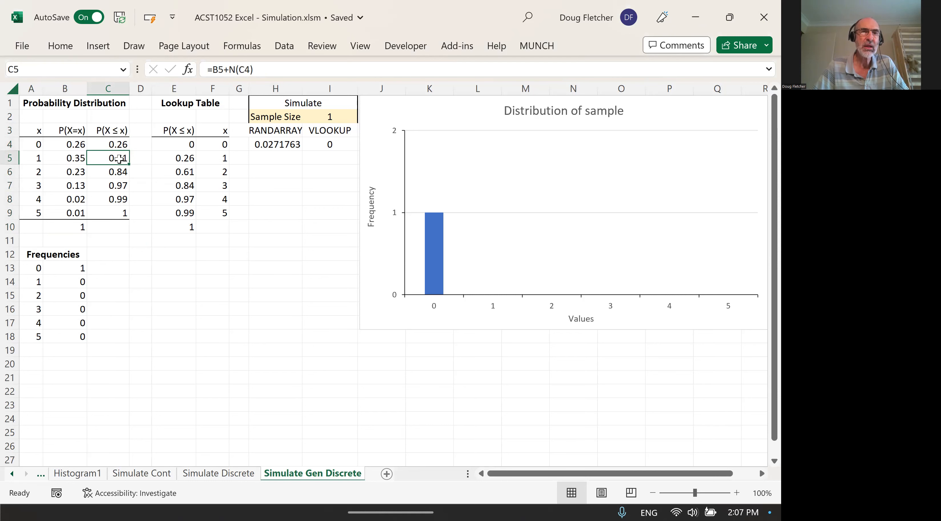
click(124, 172)
click(115, 148)
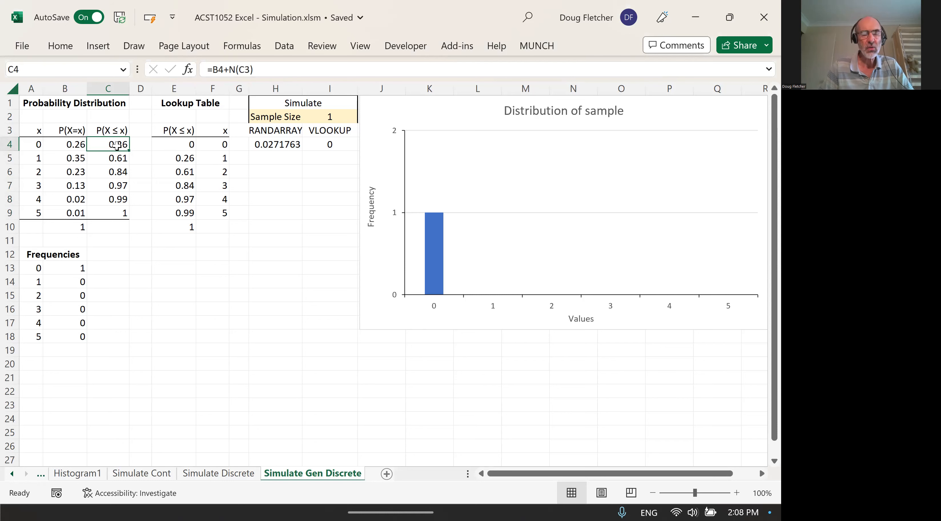
Switch to the dfapps.shinyapps.io/DFDistributions page in Firefox and choose the Negative binomial distribution
key(alt+Tab)
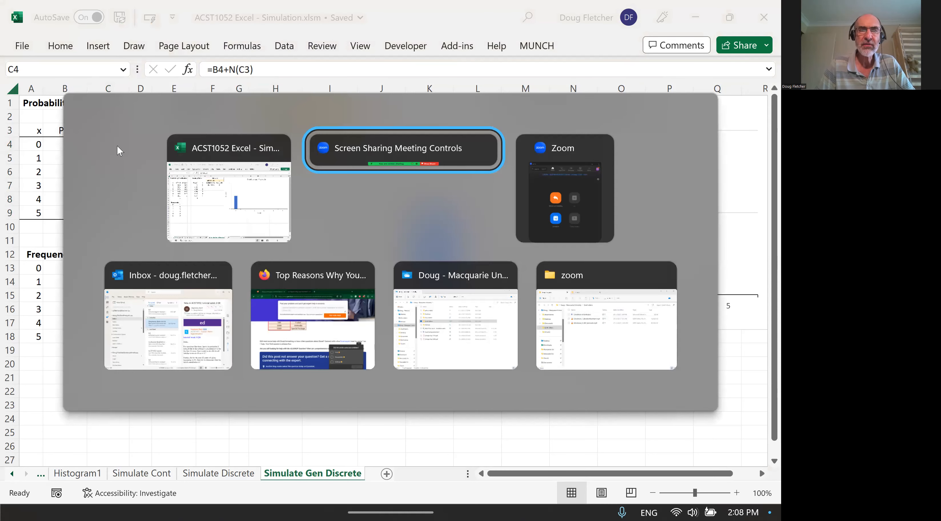
key(alt+Tab)
key(alt+Tab)
key(alt+Tab)
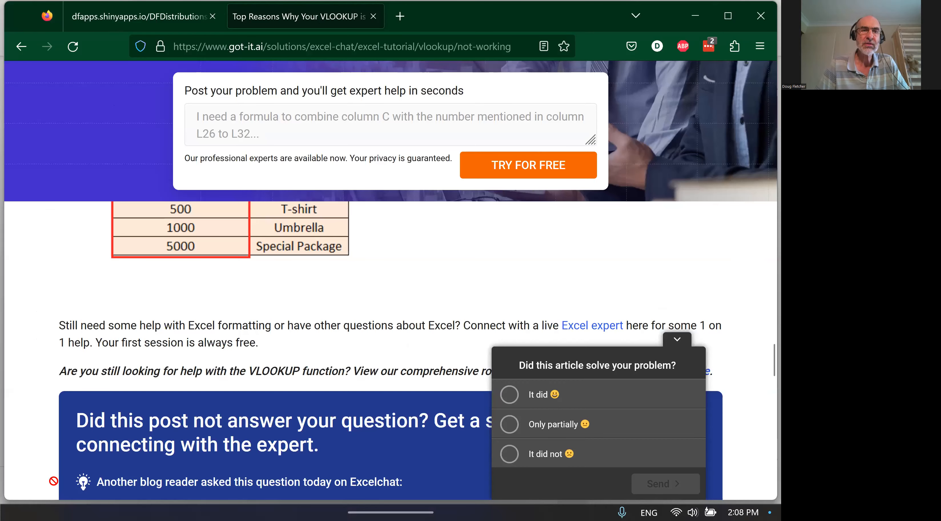
click(111, 20)
click(32, 444)
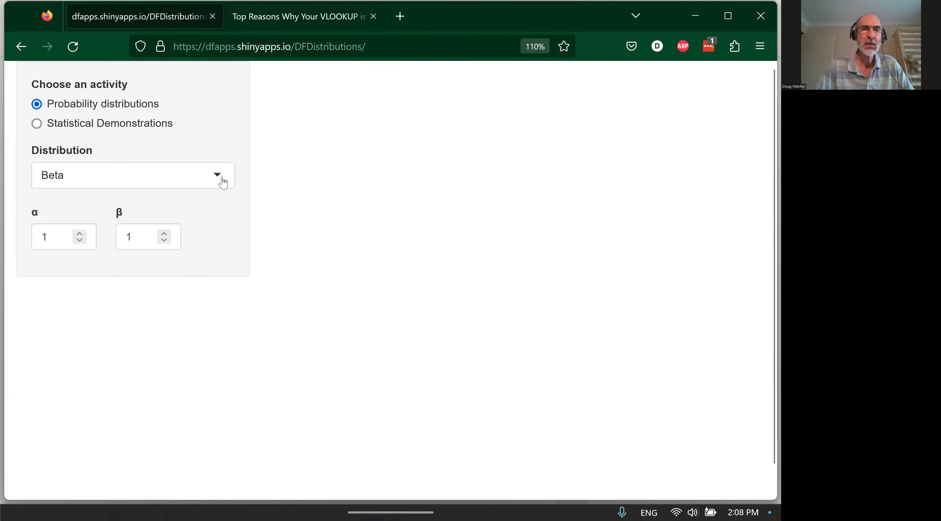
click(221, 177)
scroll(121, 292, down, 3)
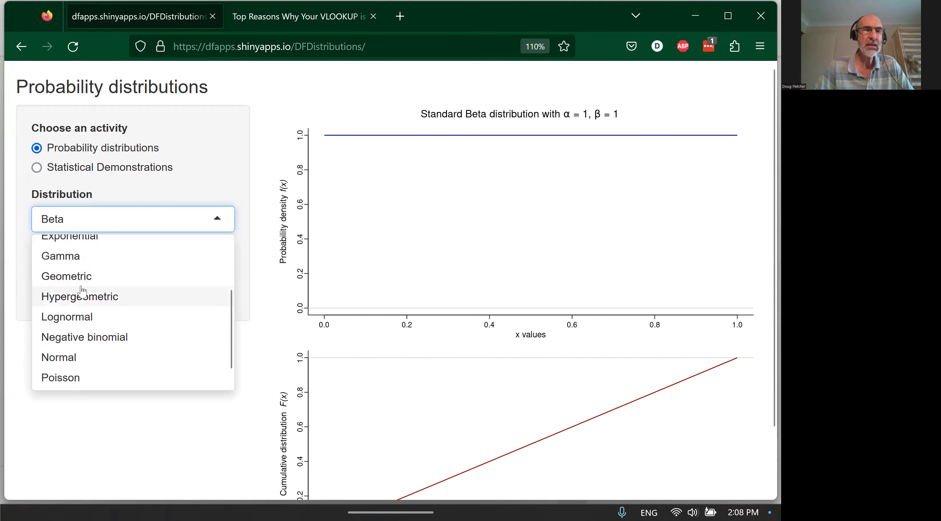
click(84, 339)
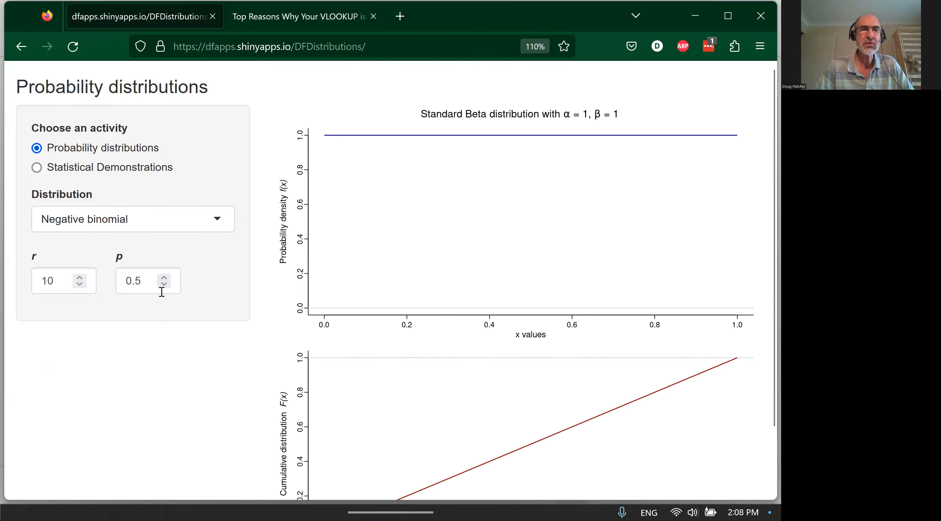
Set the negative binomial parameter r to 3
click(80, 286)
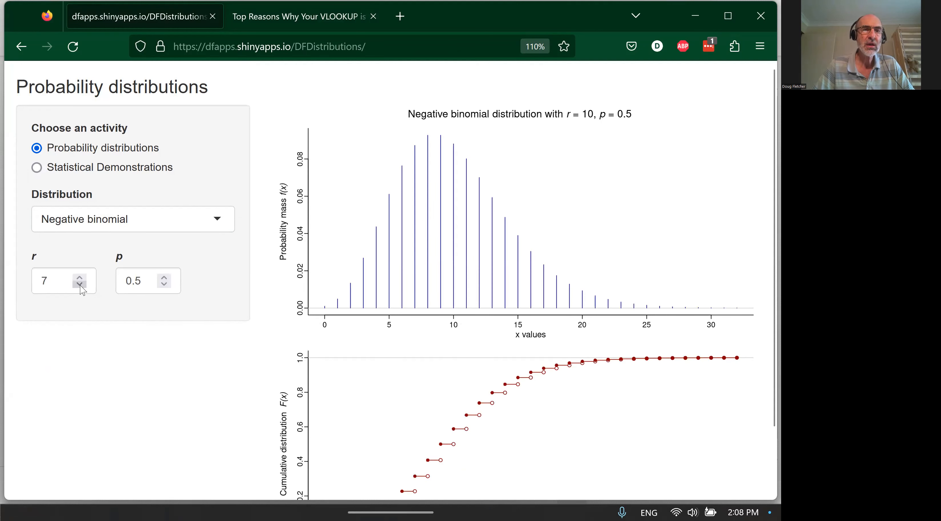
click(80, 285)
click(80, 285)
click(80, 285)
click(80, 286)
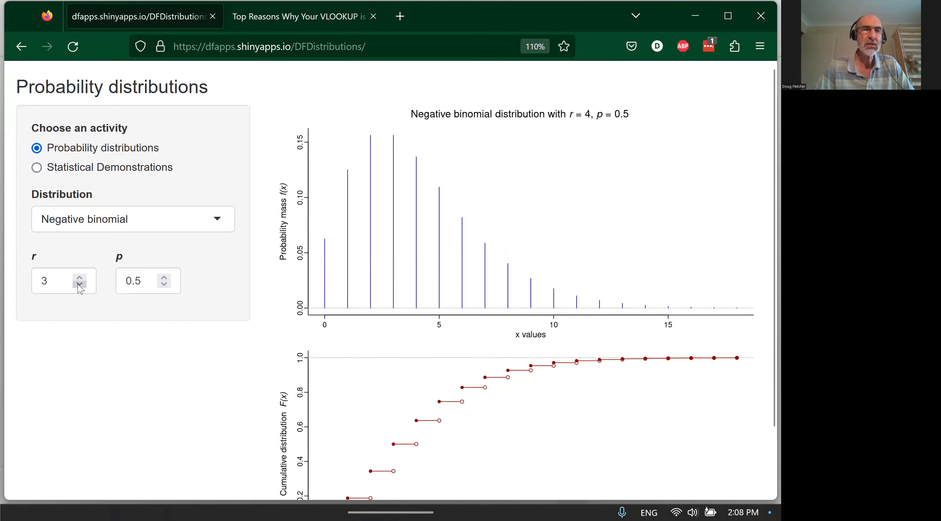
Set the negative binomial parameter p to 0.6 and show the distribution page in full screen
click(163, 278)
click(164, 278)
click(163, 277)
click(163, 277)
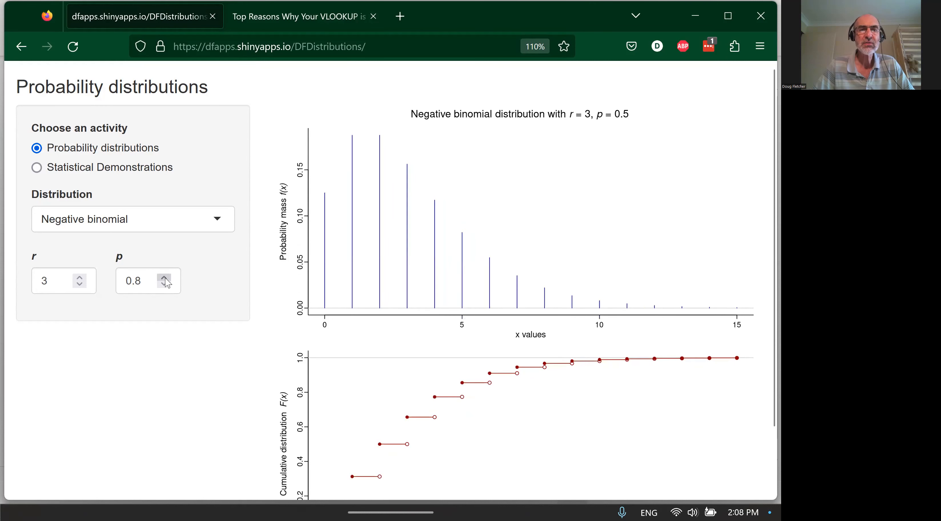
click(166, 284)
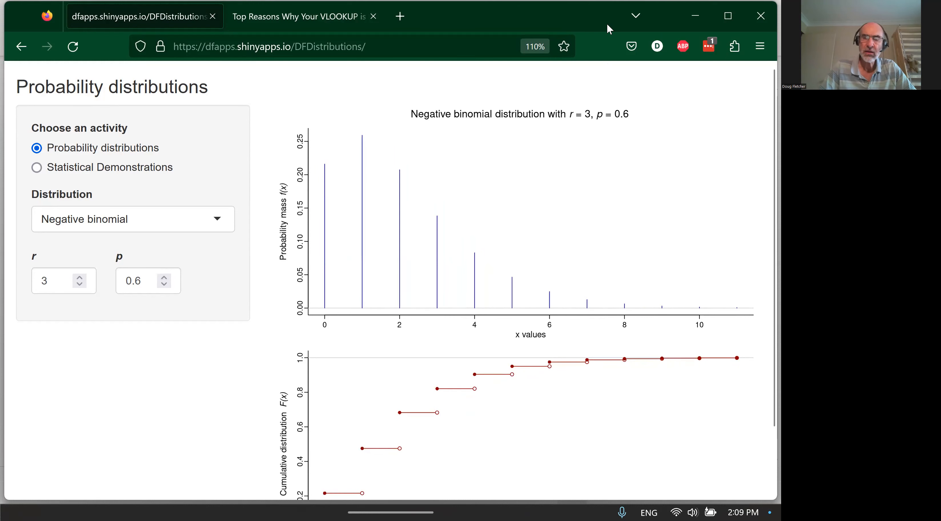
key(F11)
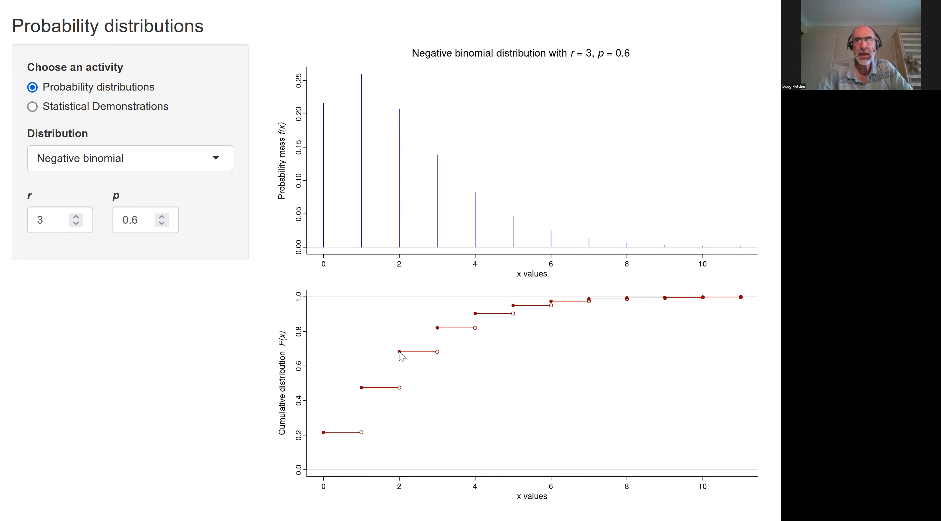
Switch back to the Excel simulation workbook and examine the E4:F9 table range in cell I4's VLOOKUP formula
key(alt+Tab)
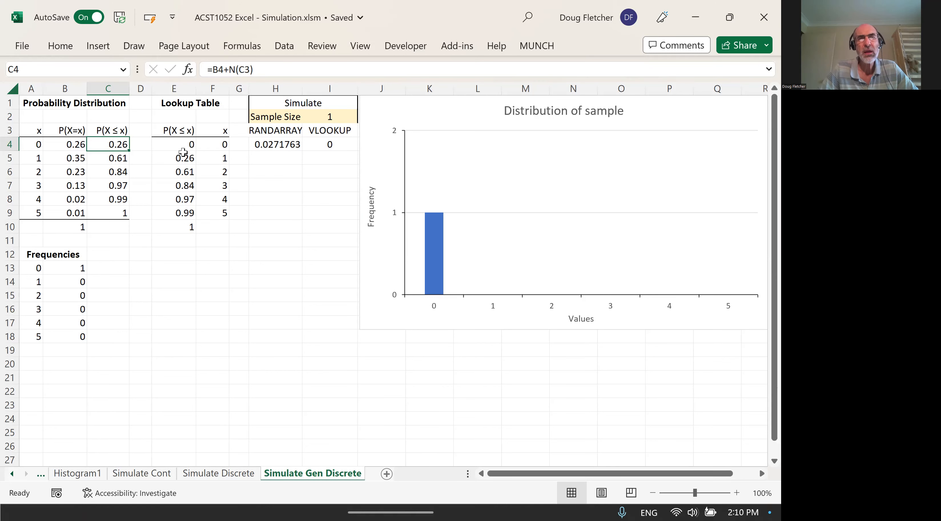
click(331, 130)
click(327, 144)
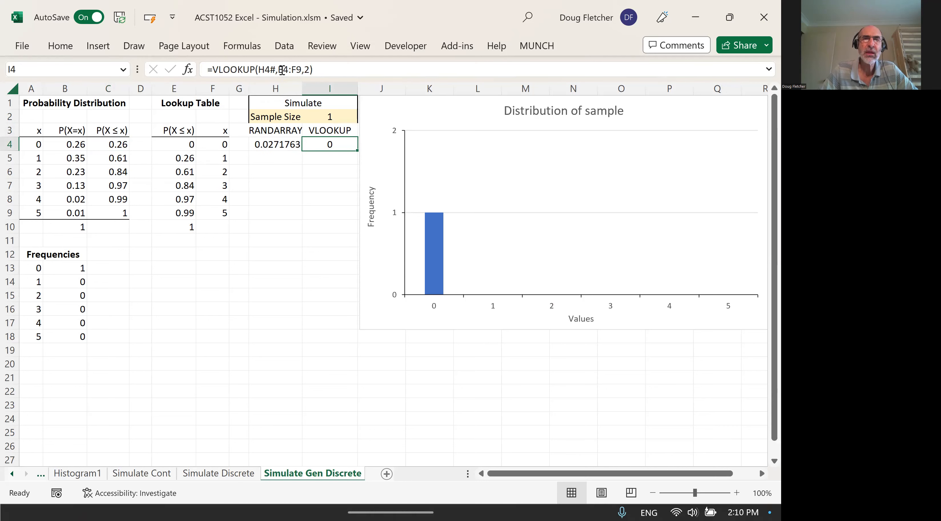
drag(278, 69, 301, 69)
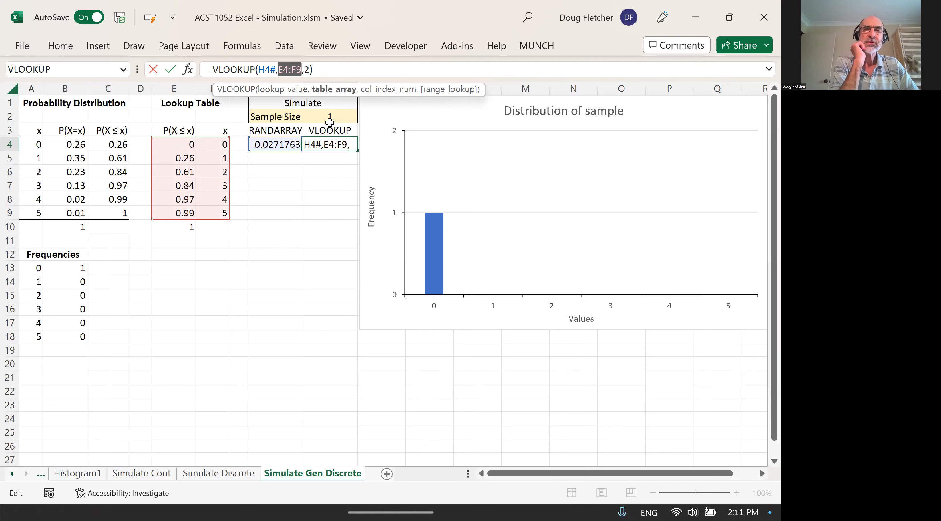
Add TRUE (approximate match) as the range_lookup argument, making cell I4's formula =VLOOKUP(H4#,E4:F9,2,TRUE)
click(309, 70)
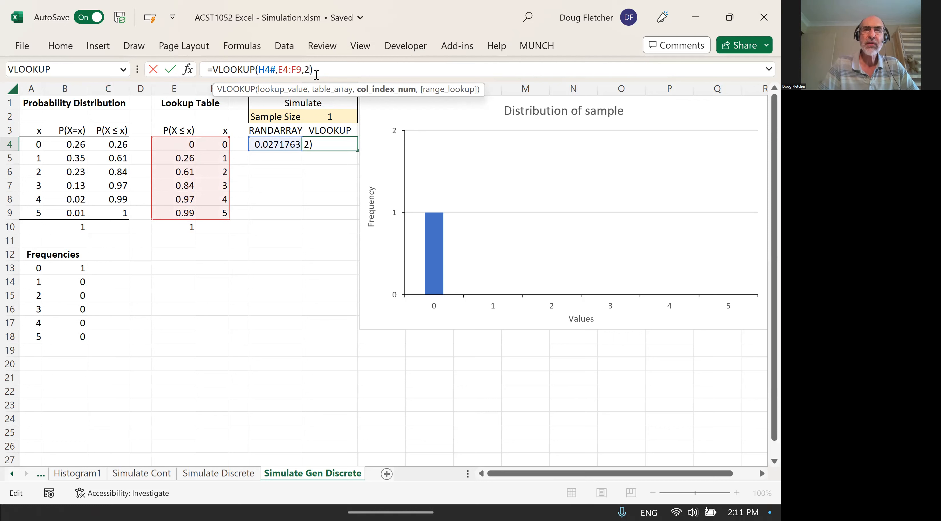
text(,)
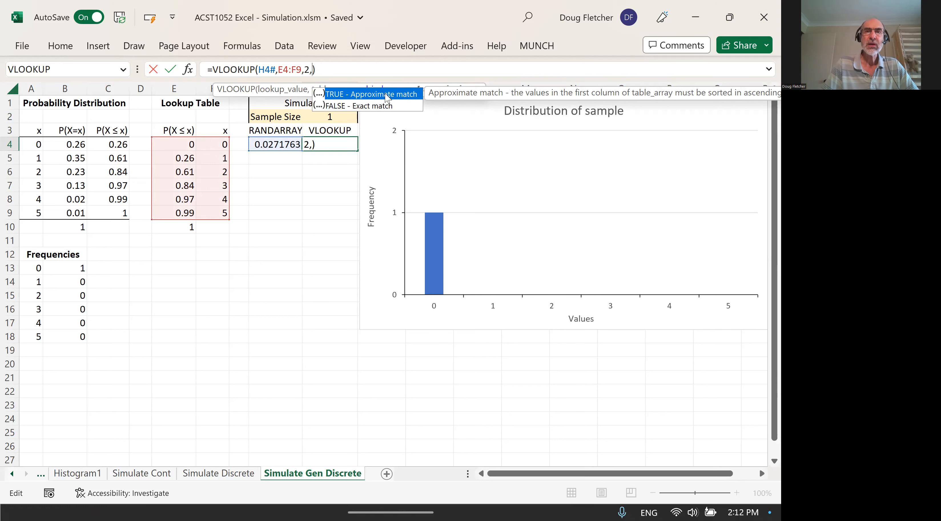
text(true)
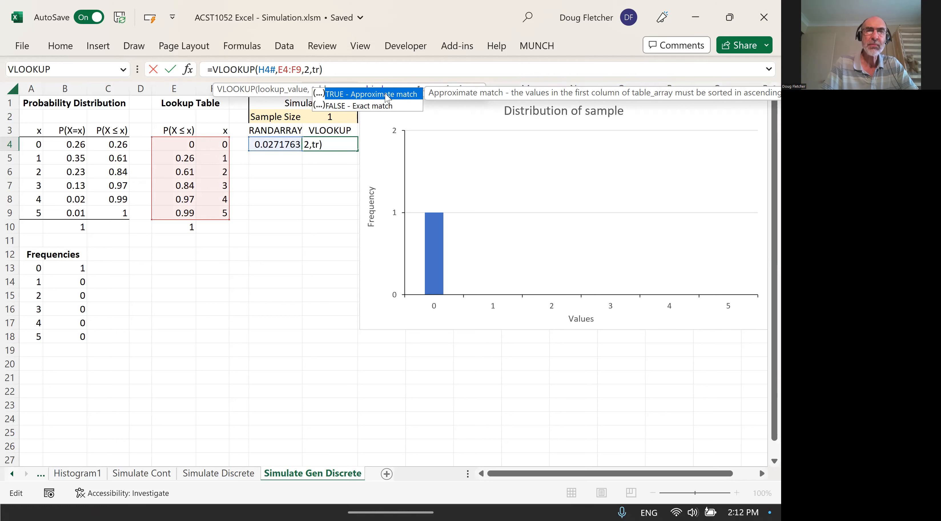
double_click(387, 95)
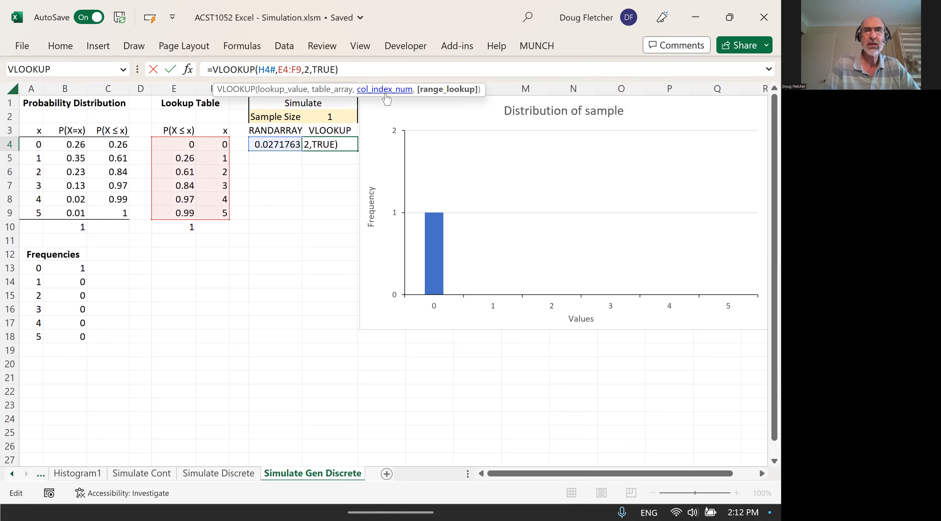
click(358, 71)
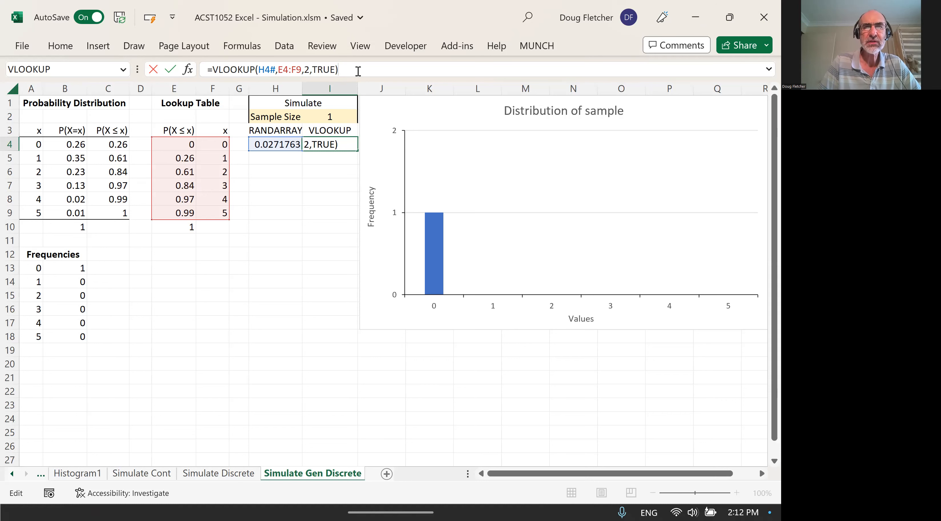
key(Return)
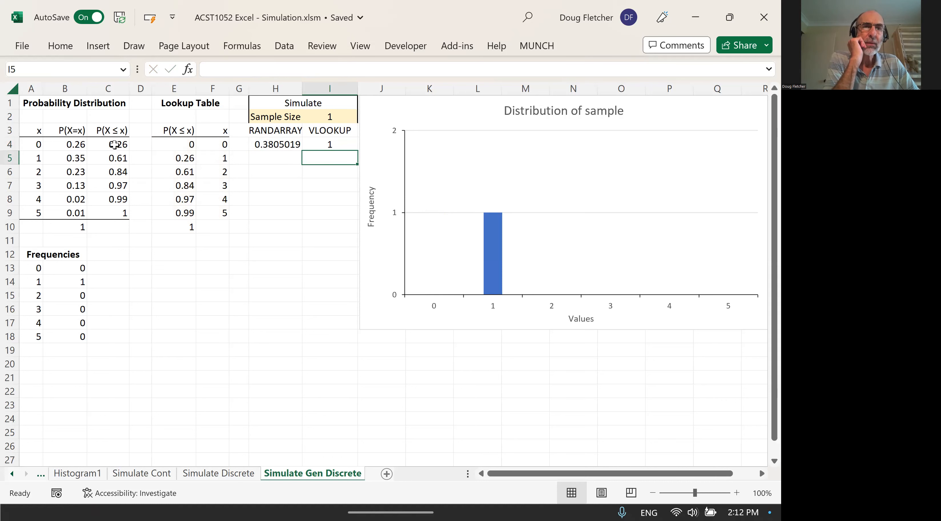
Compare the cumulative probabilities in C4:C9 and x values in A4:A9 with the lookup table's columns E and F
drag(117, 143, 117, 212)
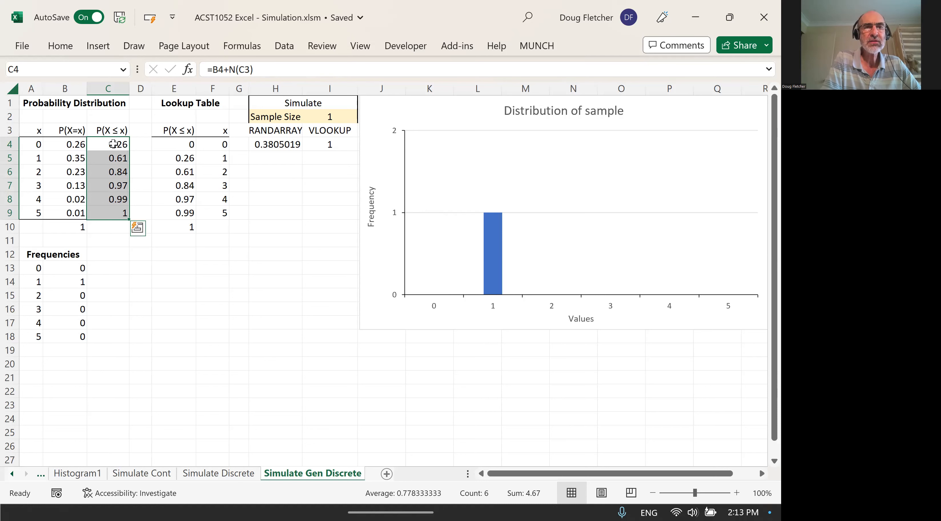
drag(114, 145, 119, 214)
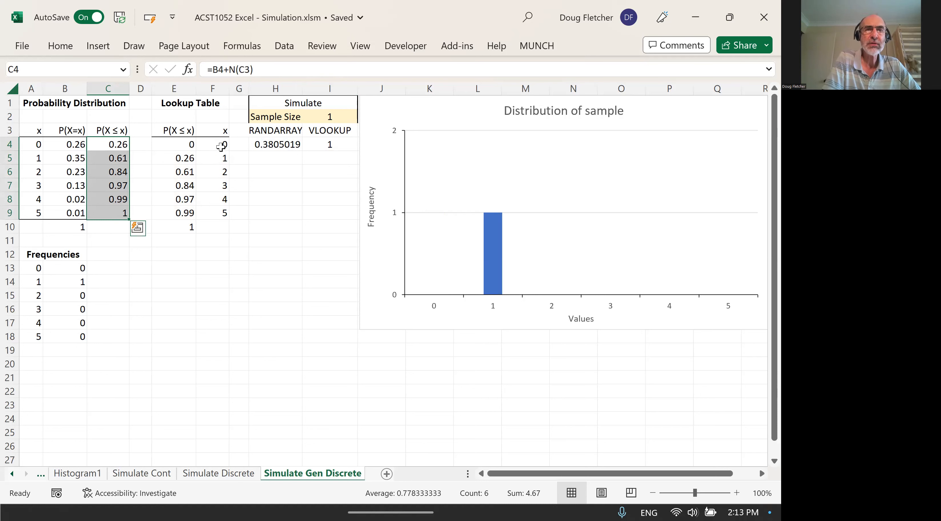
click(178, 145)
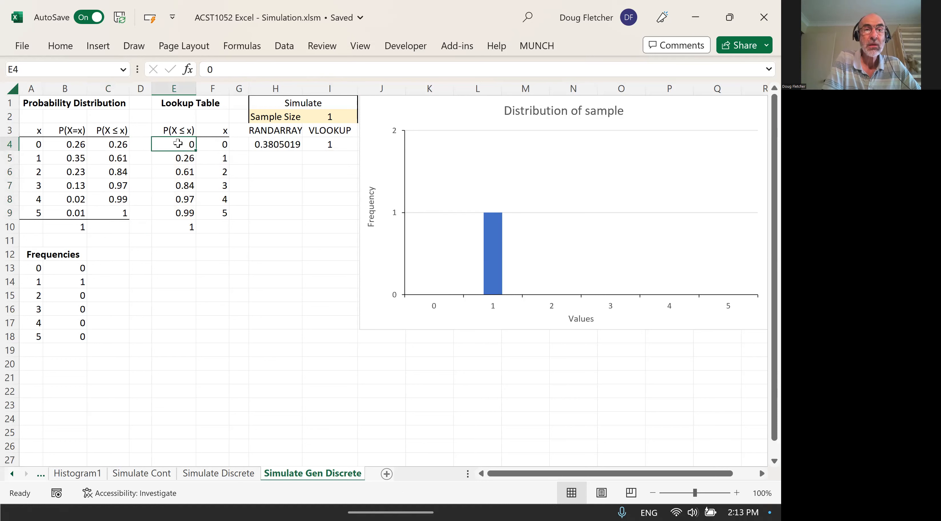
drag(118, 144, 127, 213)
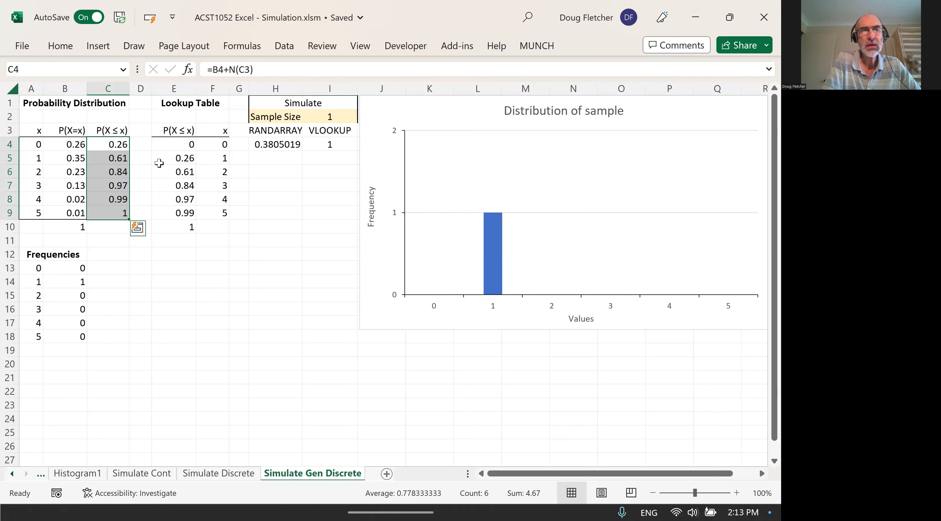
drag(177, 156, 192, 229)
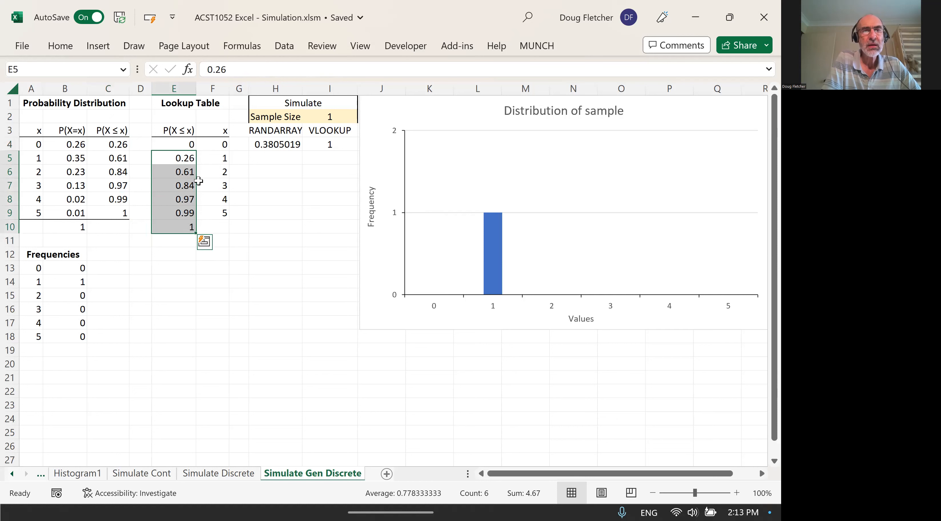
click(176, 144)
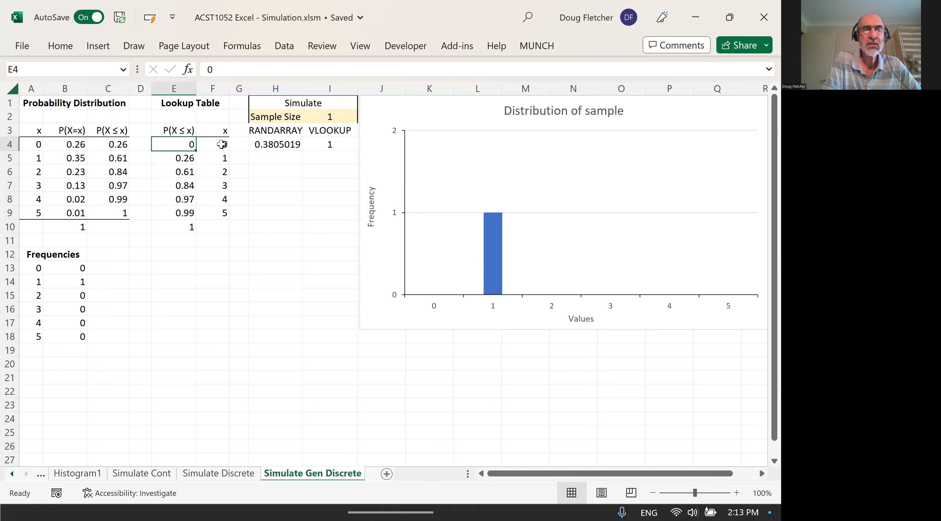
drag(222, 144, 221, 213)
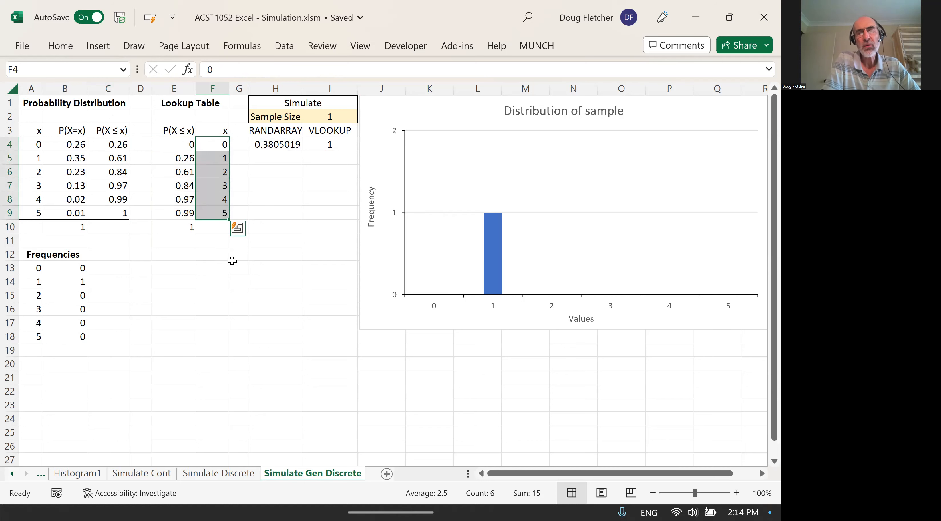
drag(34, 147, 37, 206)
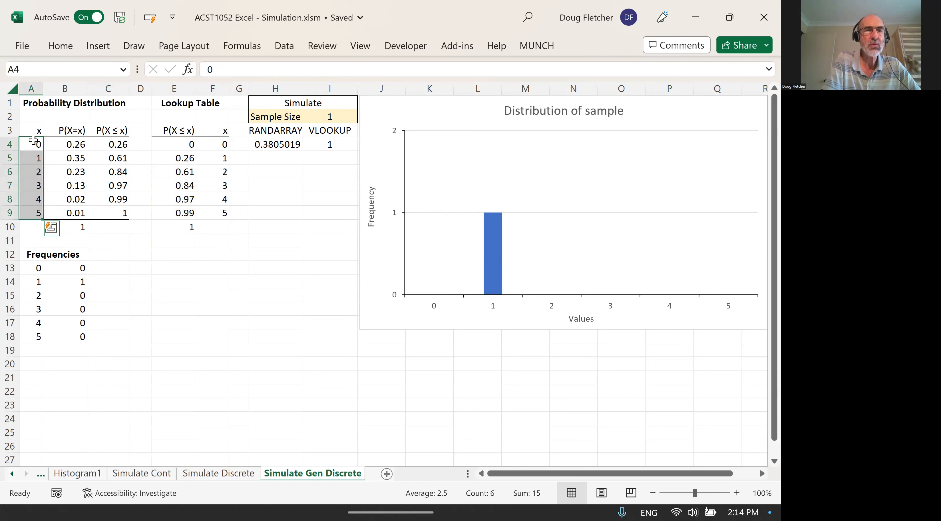
drag(222, 142, 222, 213)
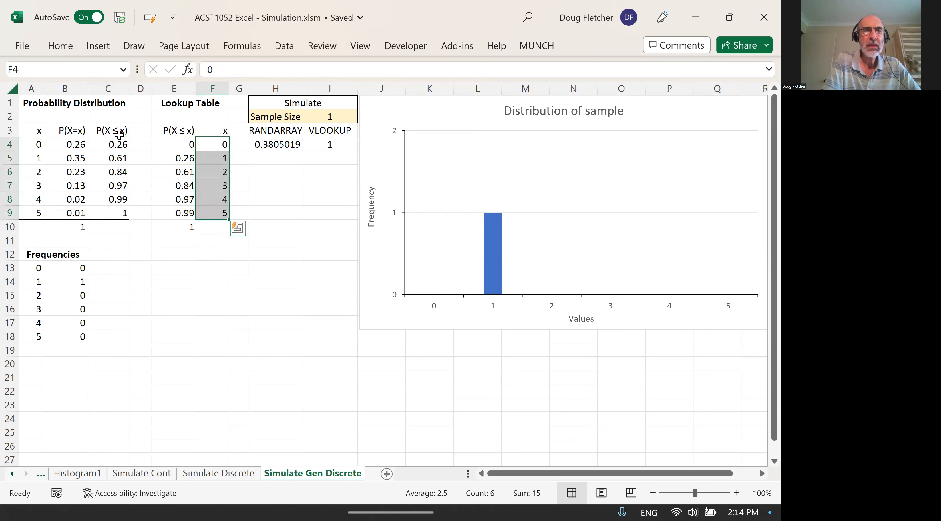
drag(186, 158, 189, 227)
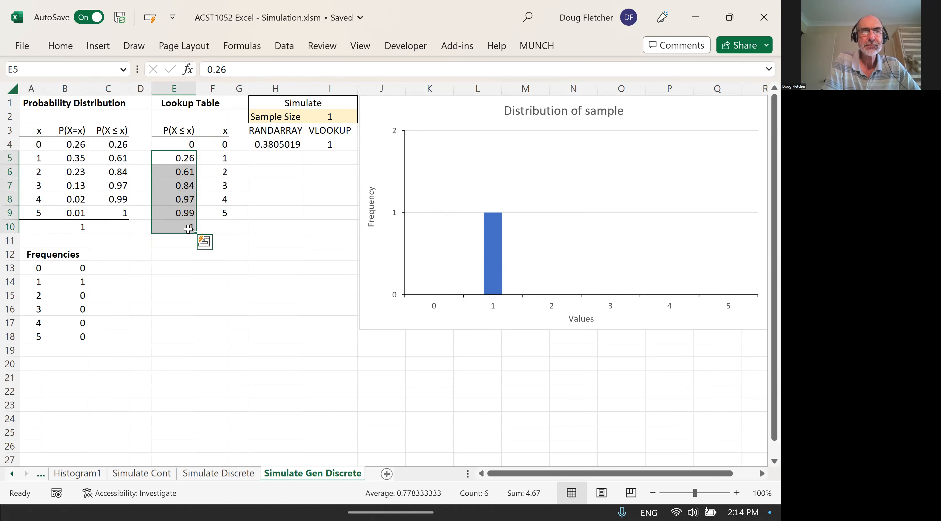
Examine the lookup table's starting cell E4 and the E4:F9 table array in cell I4's VLOOKUP formula, leaving the formula as it is
click(178, 144)
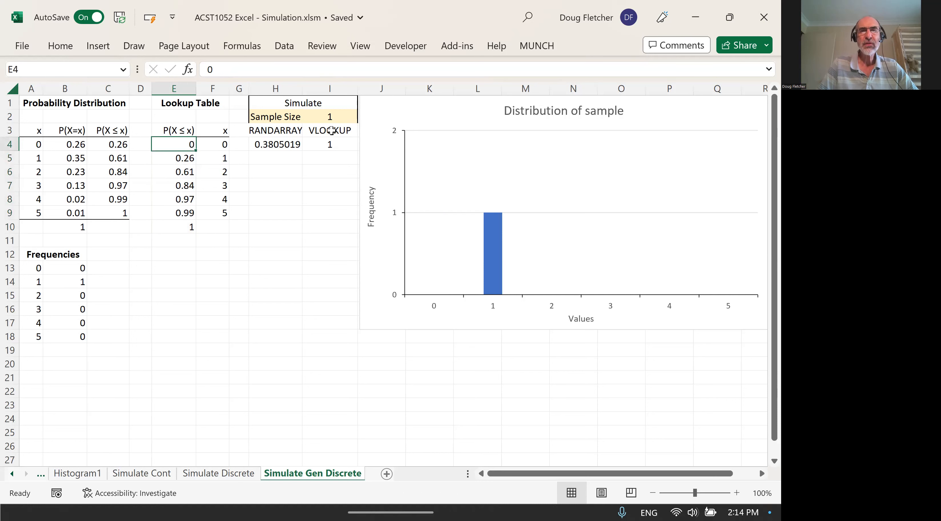
click(328, 142)
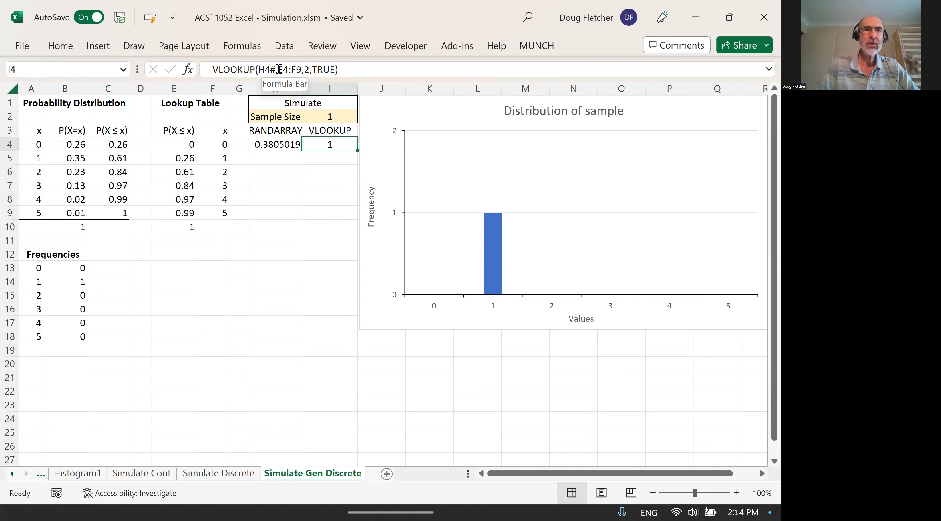
click(293, 68)
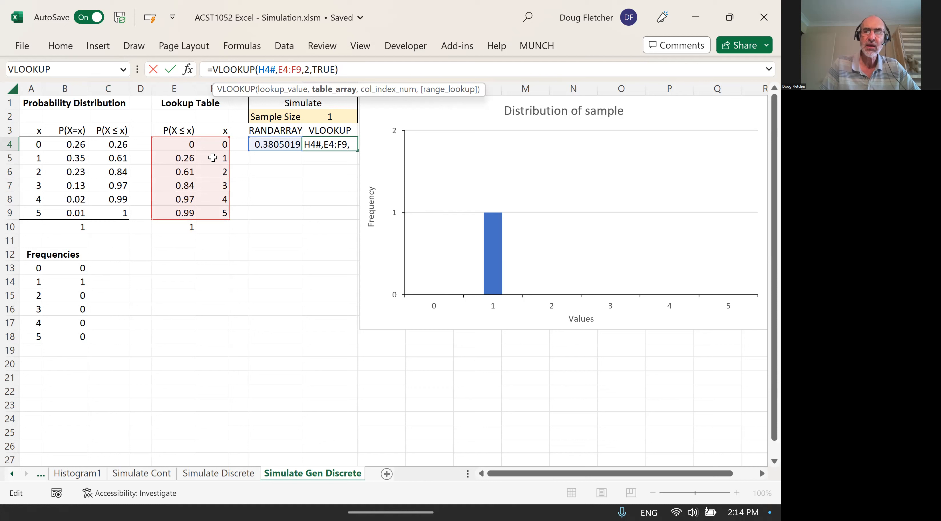
key(Return)
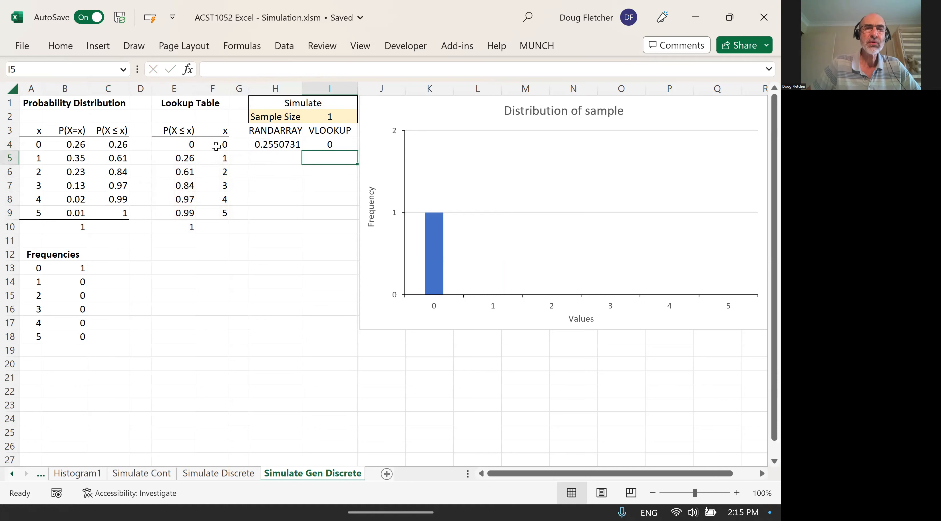
Recalculate the sheet five times to draw new random numbers and simulated values for the single-observation sample
key(F9)
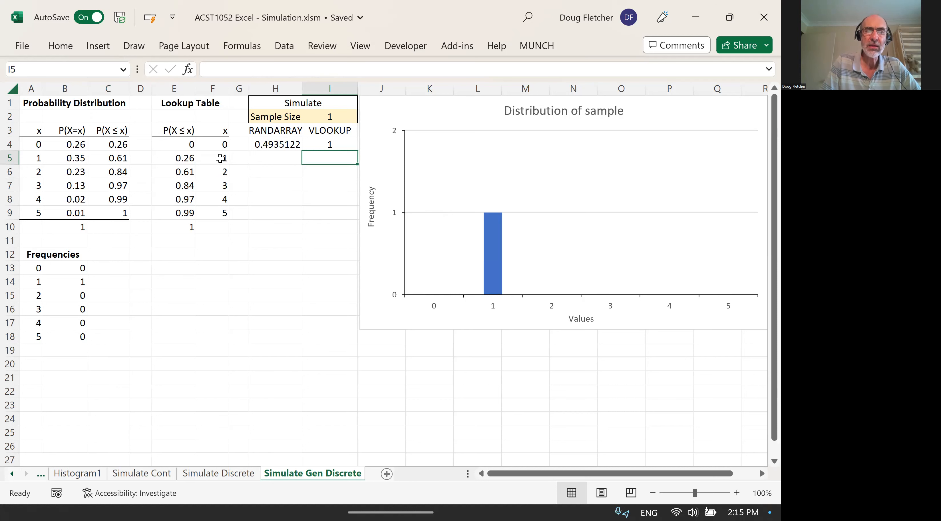
key(F9)
key(F9)
key(F9)
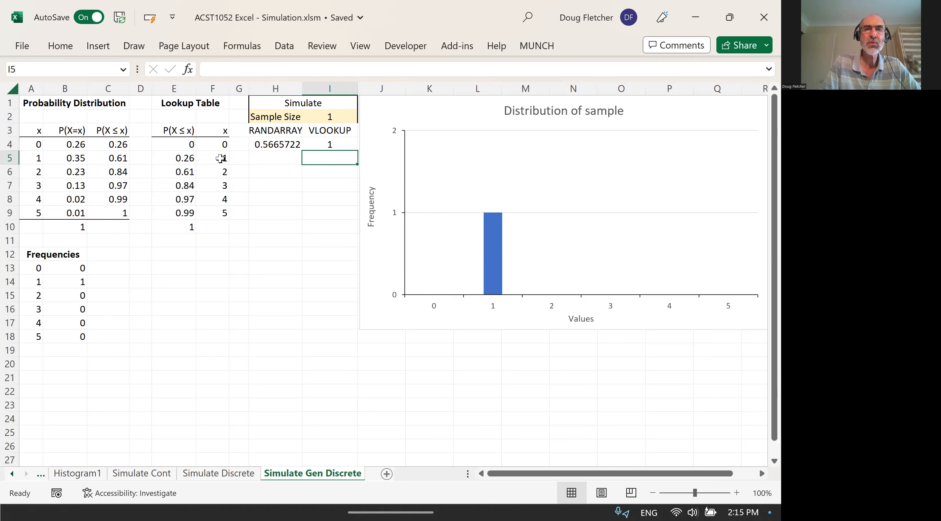
key(F9)
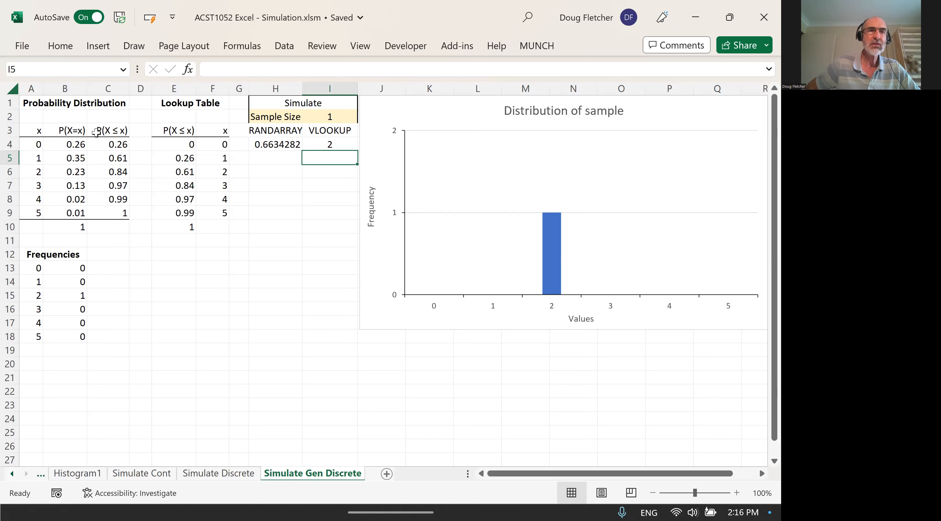
Review the distribution in A4:B9, the cumulative probabilities in C4:C9, the lookup table in columns E and F, and cell I4's VLOOKUP formula
drag(37, 145, 71, 217)
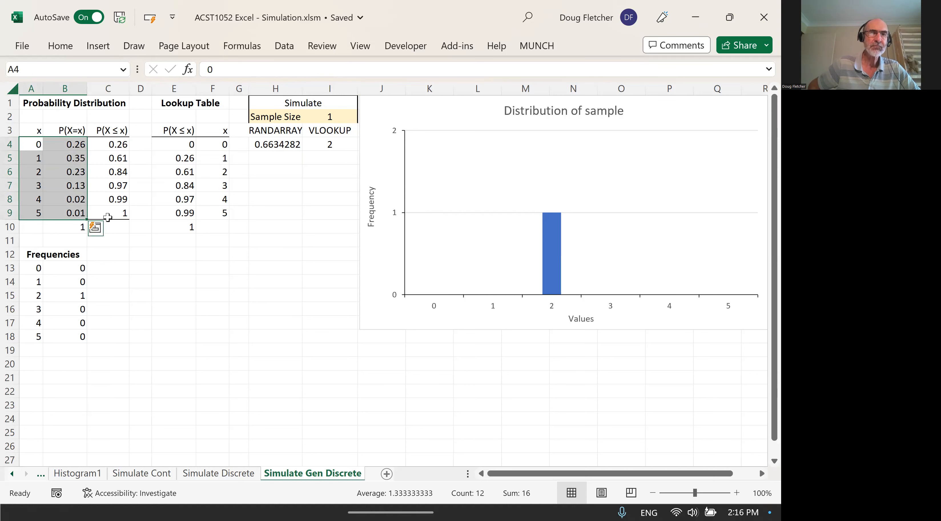
drag(116, 144, 124, 214)
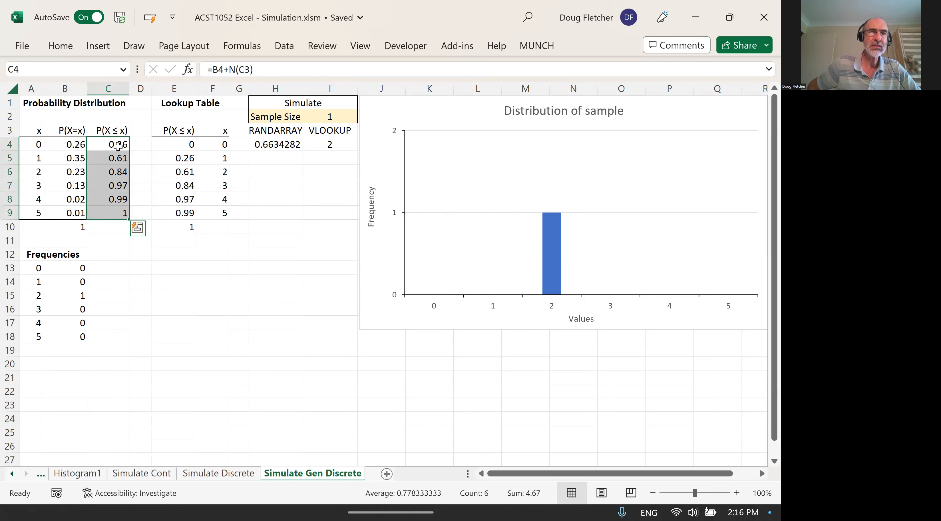
drag(185, 157, 188, 229)
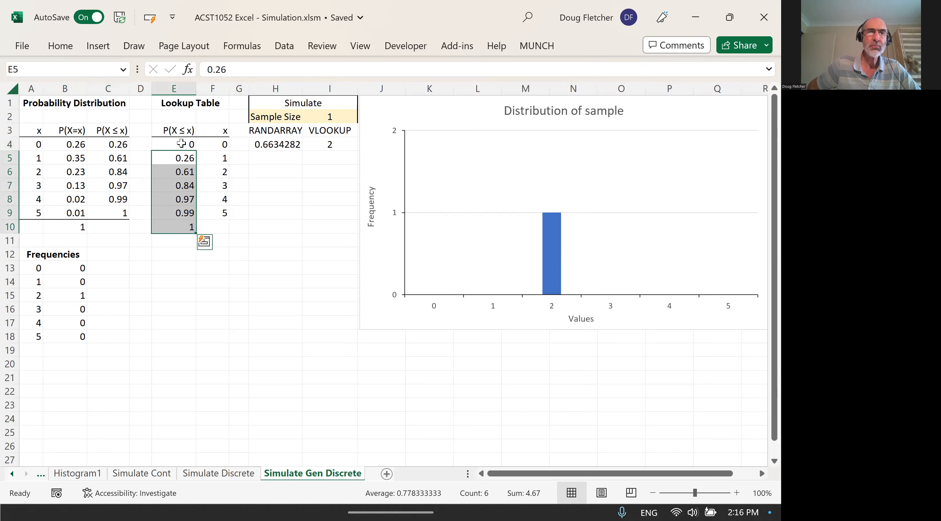
click(181, 143)
click(219, 144)
drag(222, 174, 224, 215)
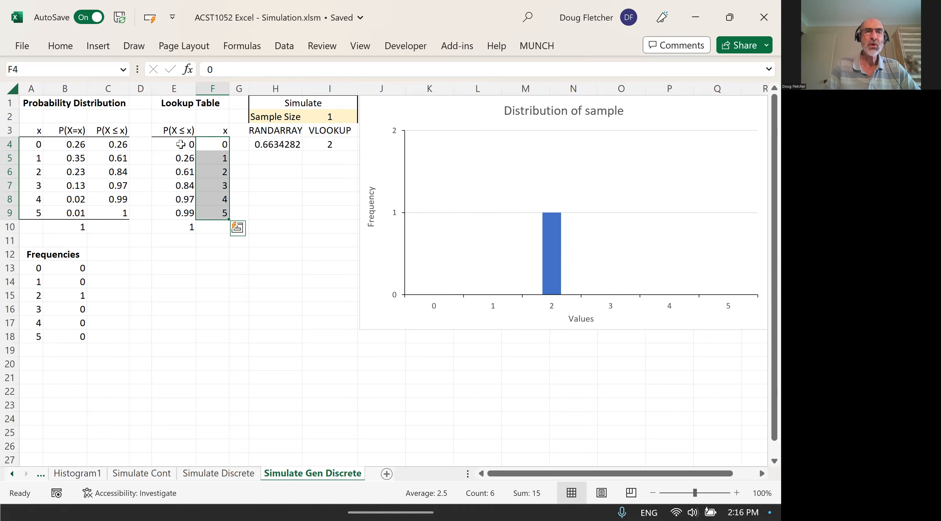
drag(178, 144, 184, 226)
drag(220, 145, 224, 216)
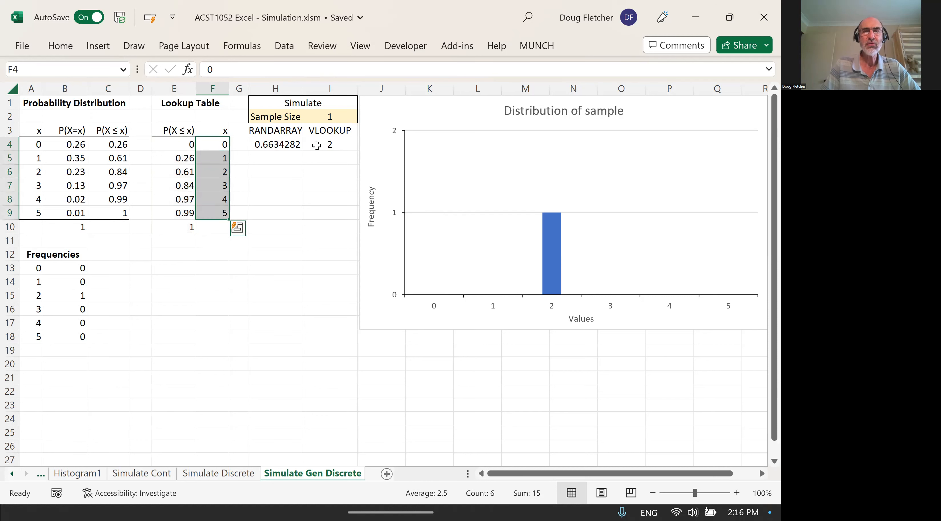
click(316, 144)
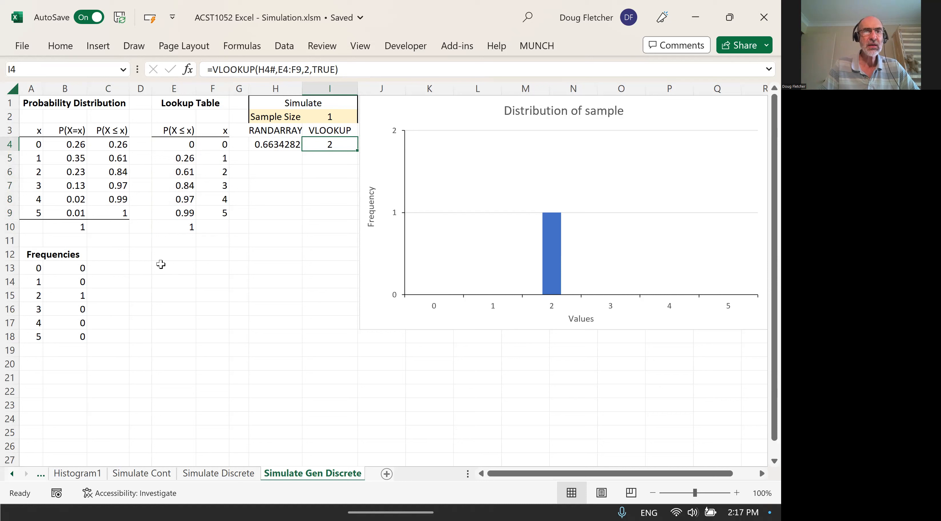
Examine the Frequencies table's x values in A13:A18, the COUNTIF formula in B13, and the source ranges of the Distribution of sample chart
click(35, 254)
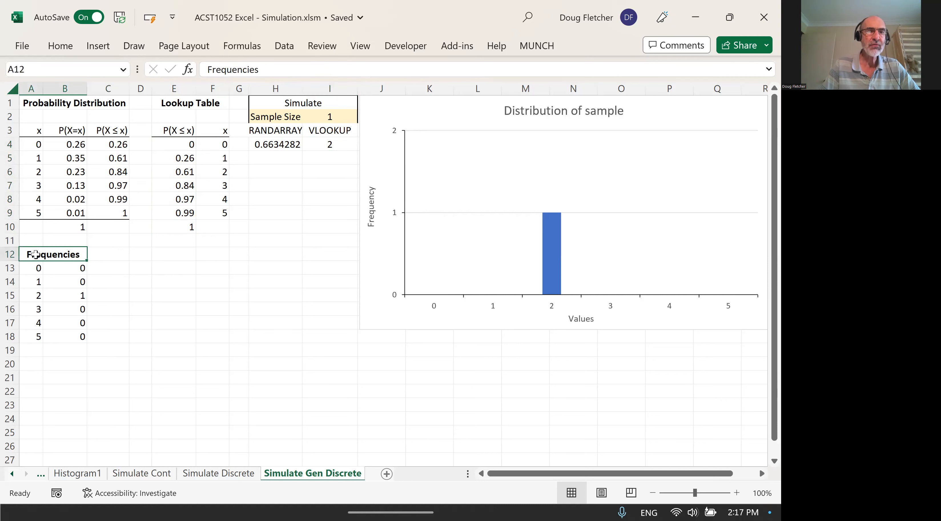
drag(33, 268, 31, 341)
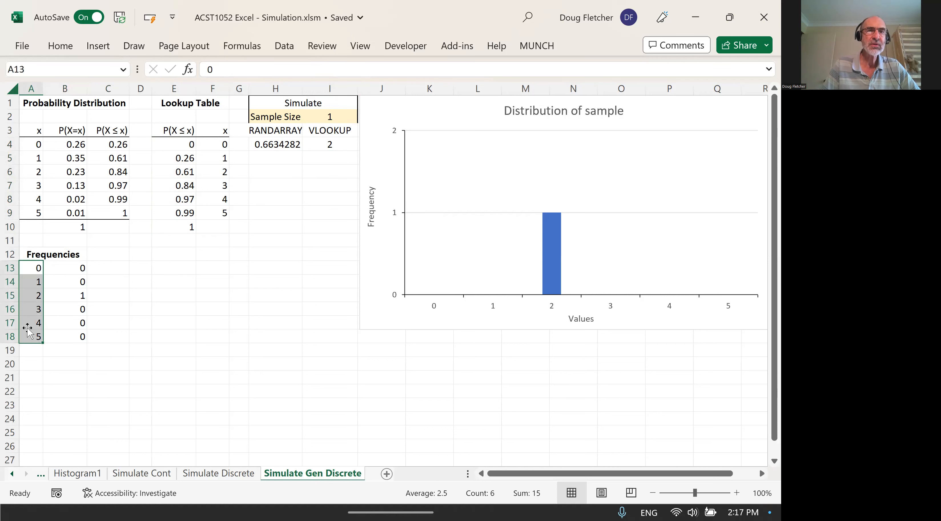
click(79, 266)
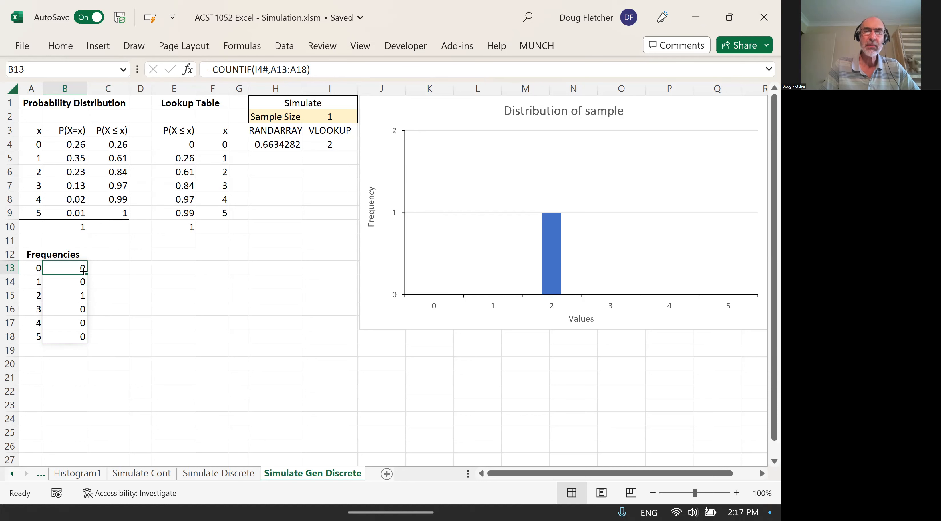
click(434, 117)
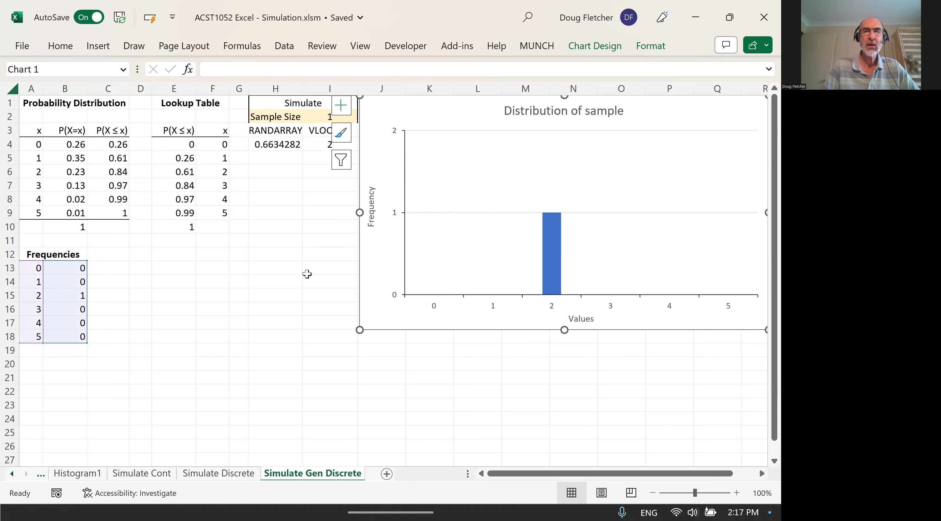
click(310, 257)
Set the sample size in cell I2 to 10
click(327, 117)
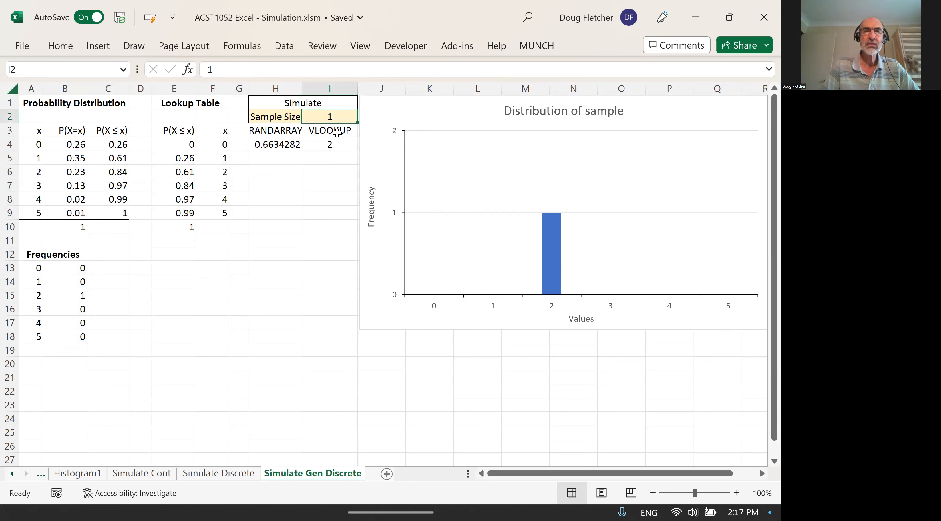
text(10)
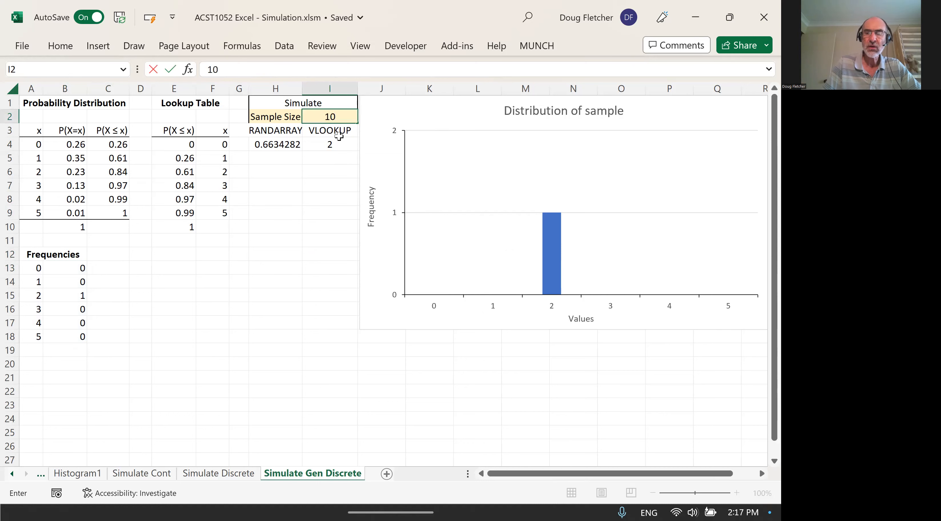
key(Return)
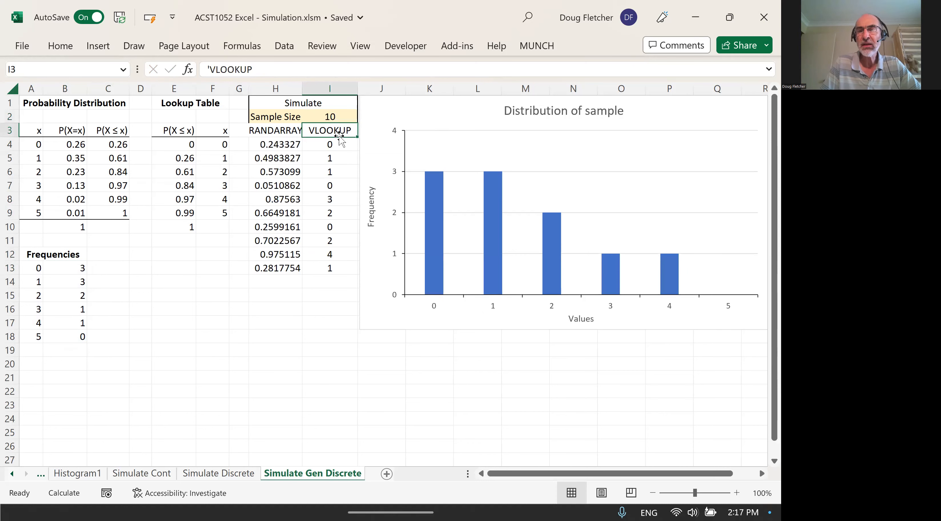
Set the sample size in cell I2 to 10000
key(Up)
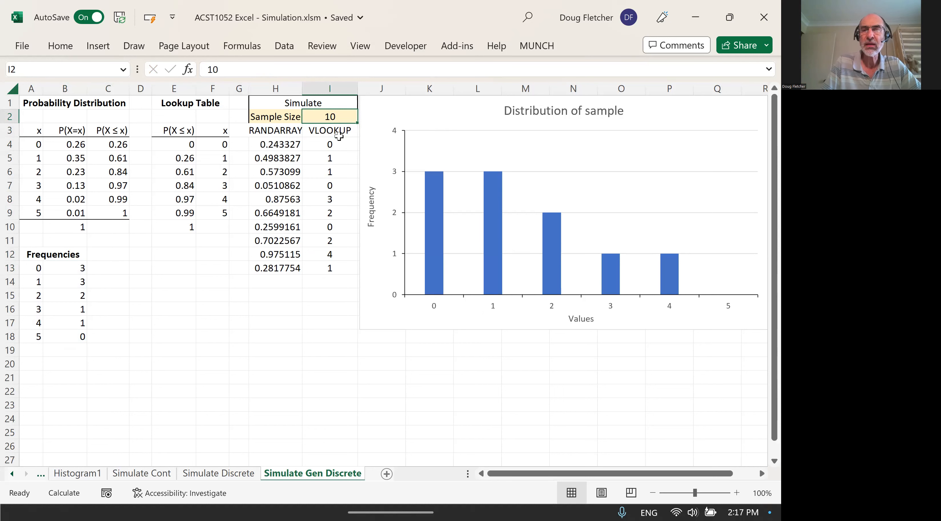
text(1)
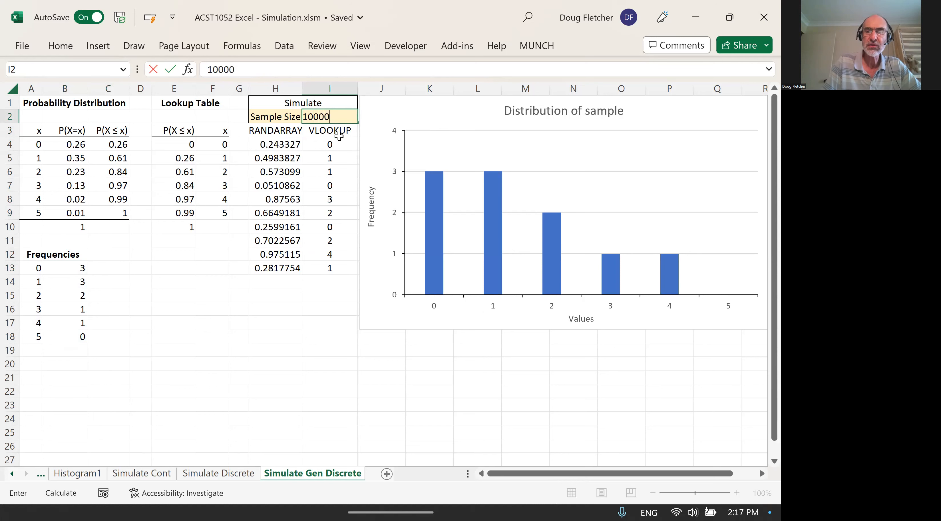
key(Return)
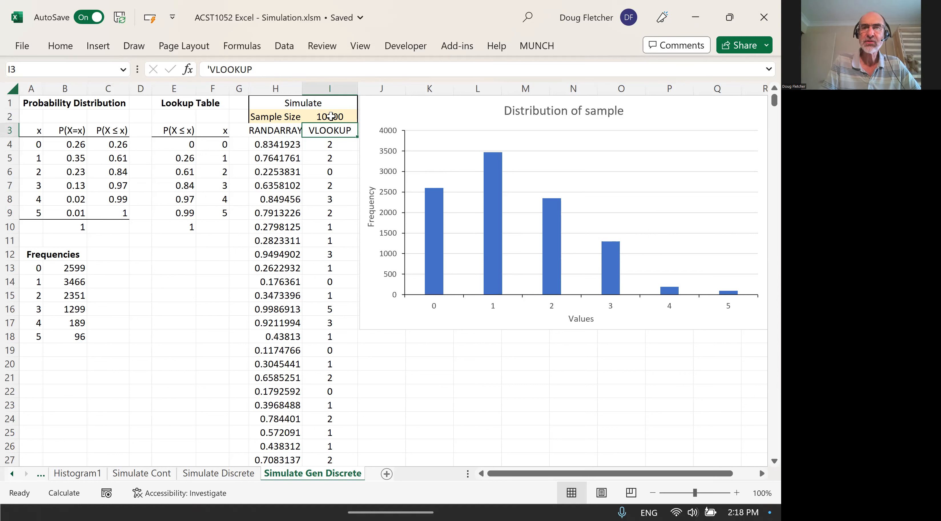
Recalculate the sheet six times to generate fresh samples of 10000 and update the frequencies and distribution chart
key(F9)
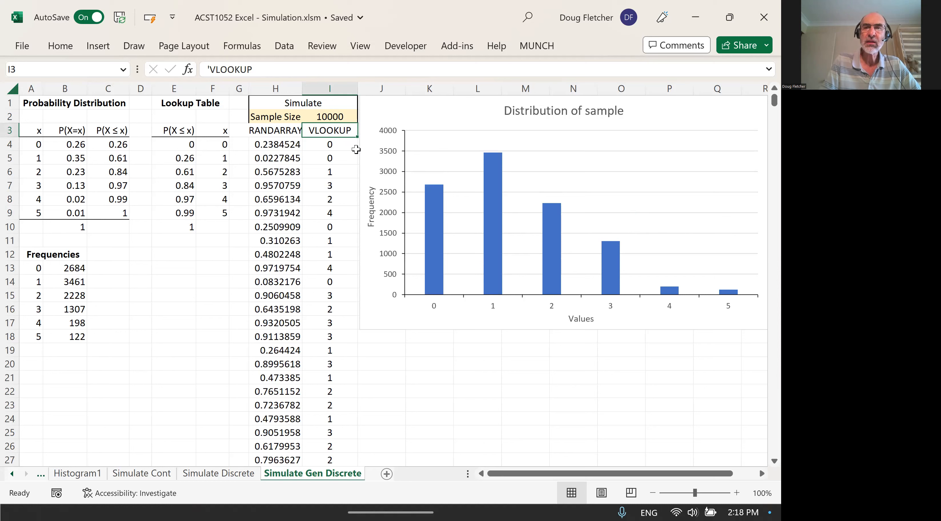
key(F9)
key(F9)
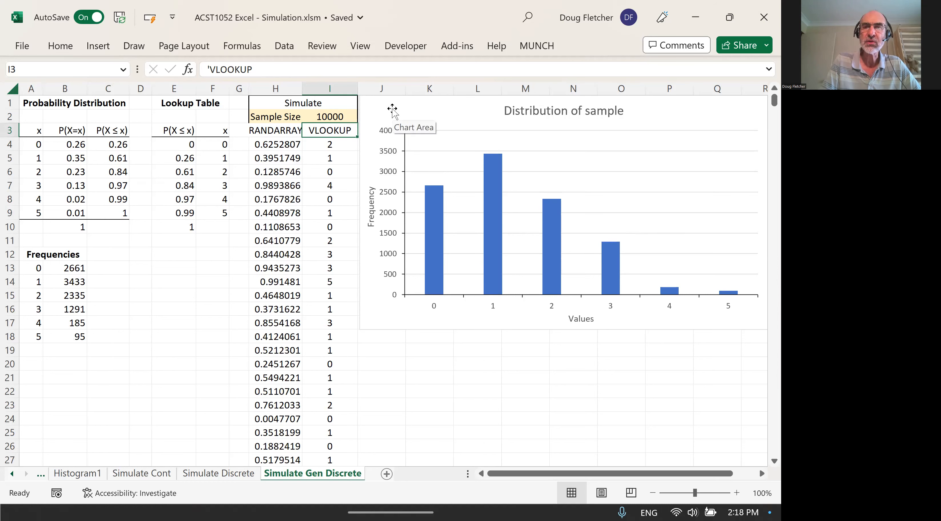
key(F9)
key(F9)
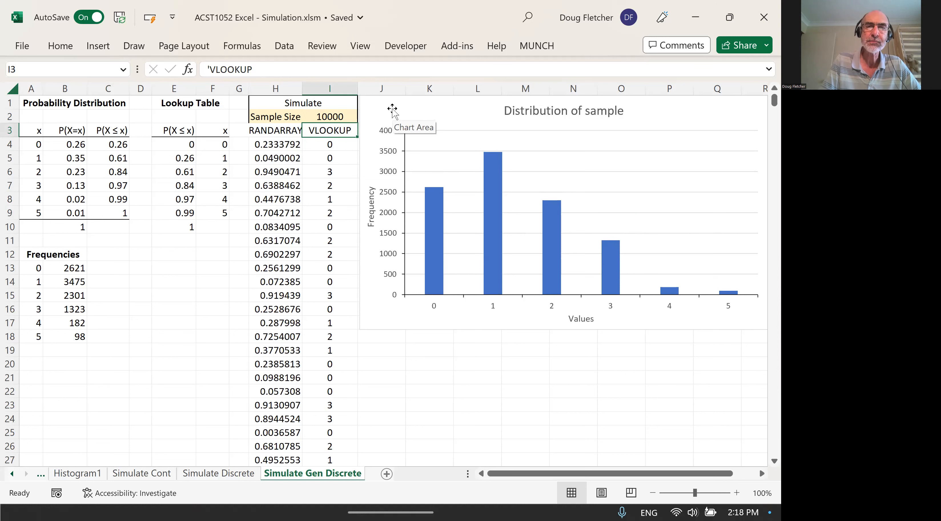
key(F9)
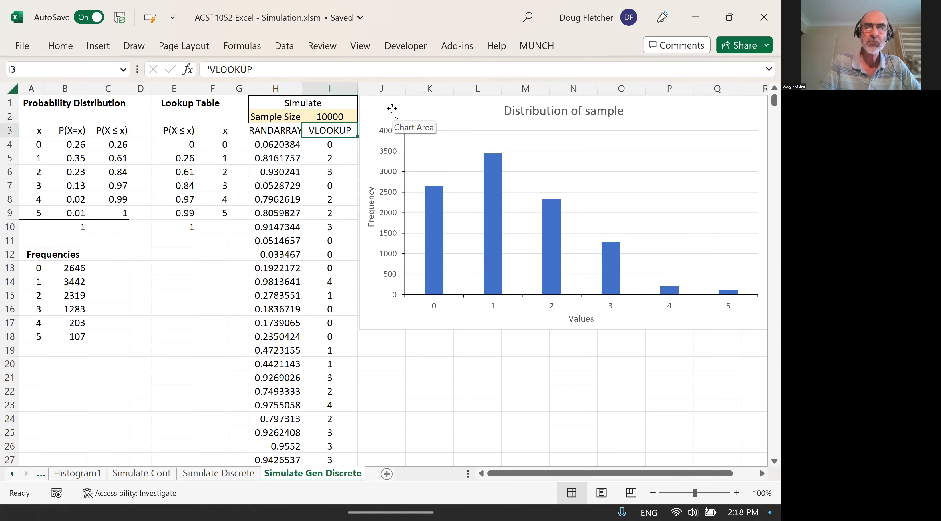